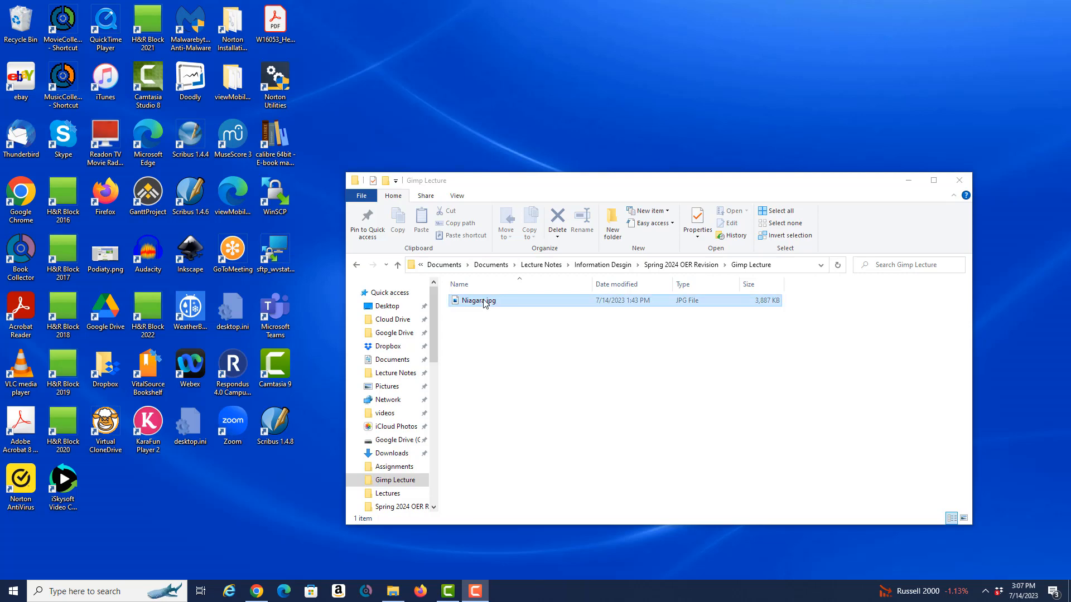
# Open Niagara.jpg in GIMP from File Explorer, converting it to the built-in sRGB color profile.
pyautogui.rightClick(484, 306)
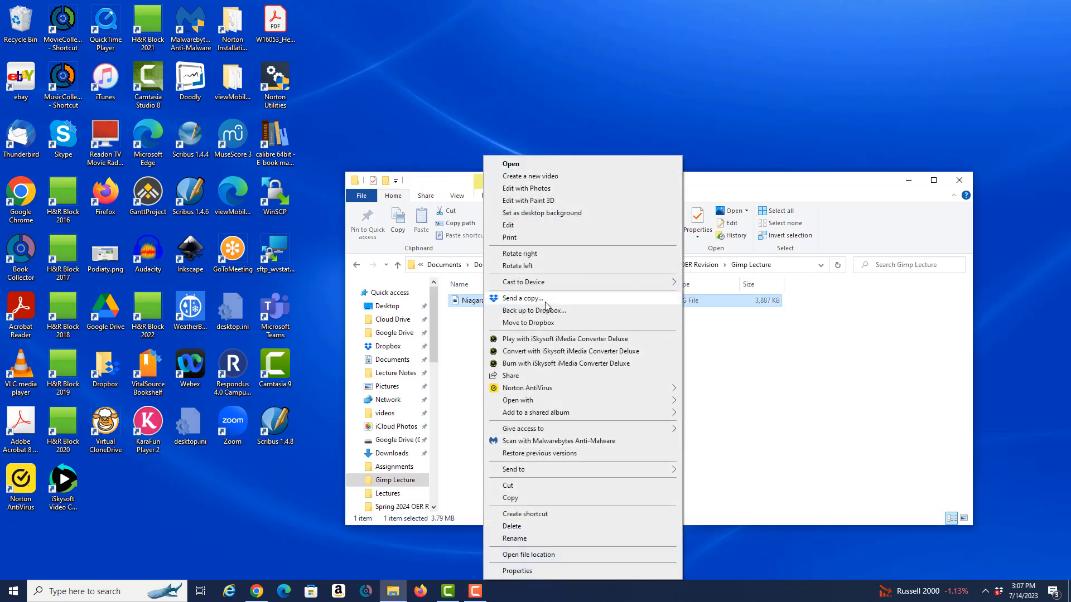
pyautogui.moveTo(537, 403)
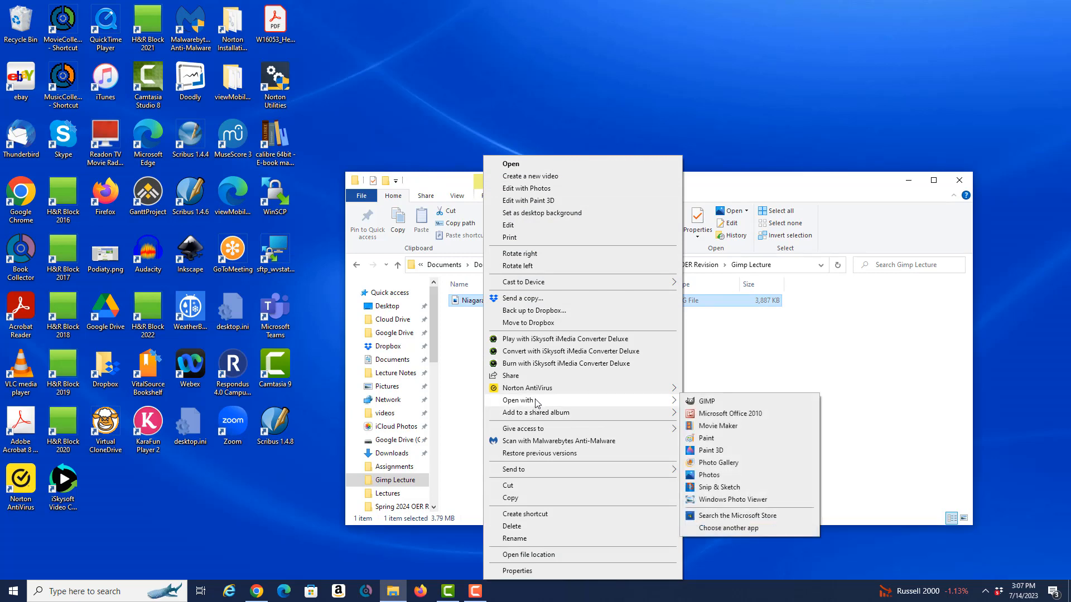
pyautogui.click(707, 401)
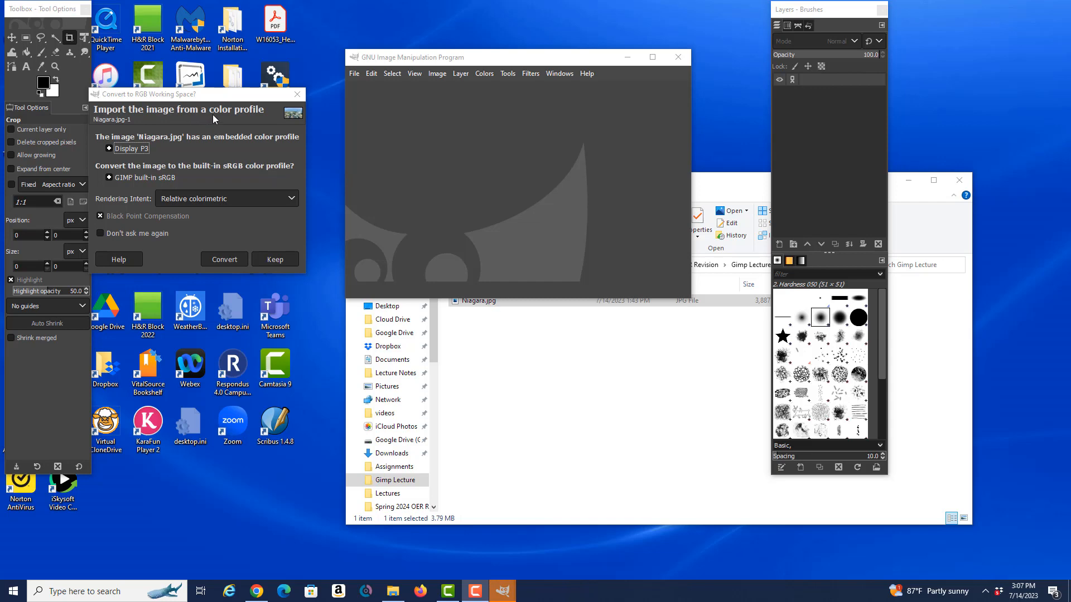
pyautogui.click(225, 259)
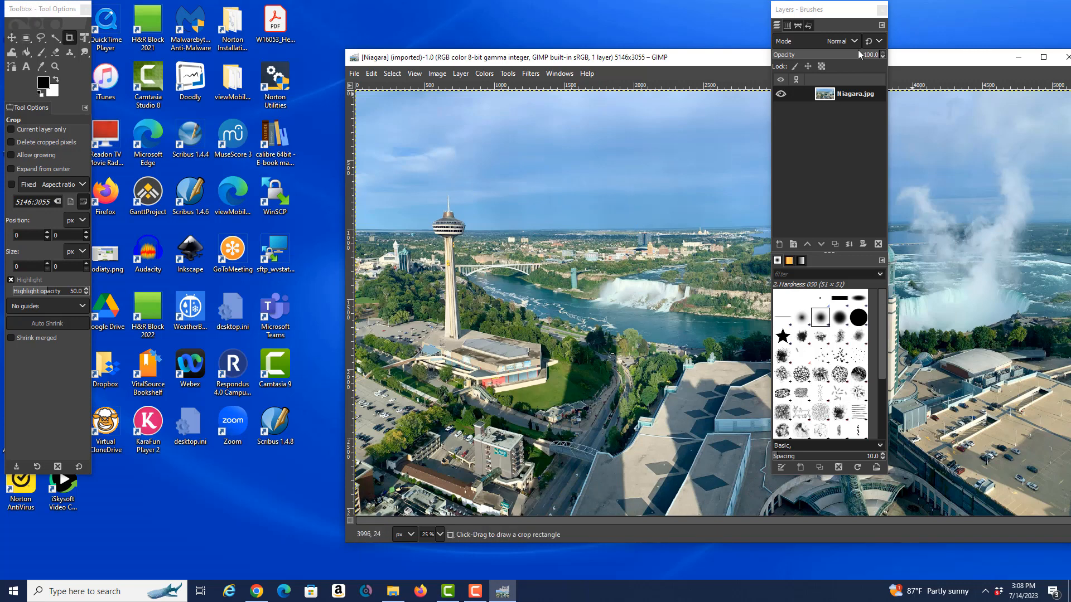
# Rearrange the image window and the Layers - Brushes dock so that the dock no longer covers the photo.
pyautogui.moveTo(839, 9); pyautogui.dragTo(841, 10)
pyautogui.moveTo(697, 58); pyautogui.dragTo(497, 58)
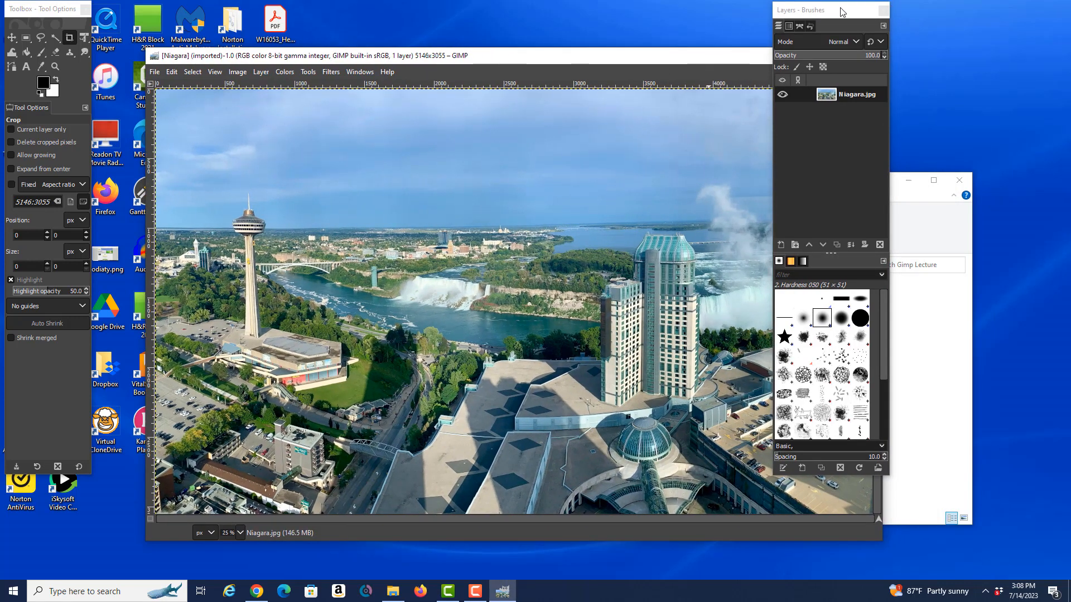
pyautogui.moveTo(842, 11)
pyautogui.mouseDown()
pyautogui.moveTo(930, 32)
pyautogui.moveTo(949, 55)
pyautogui.moveTo(972, 56)
pyautogui.mouseUp()
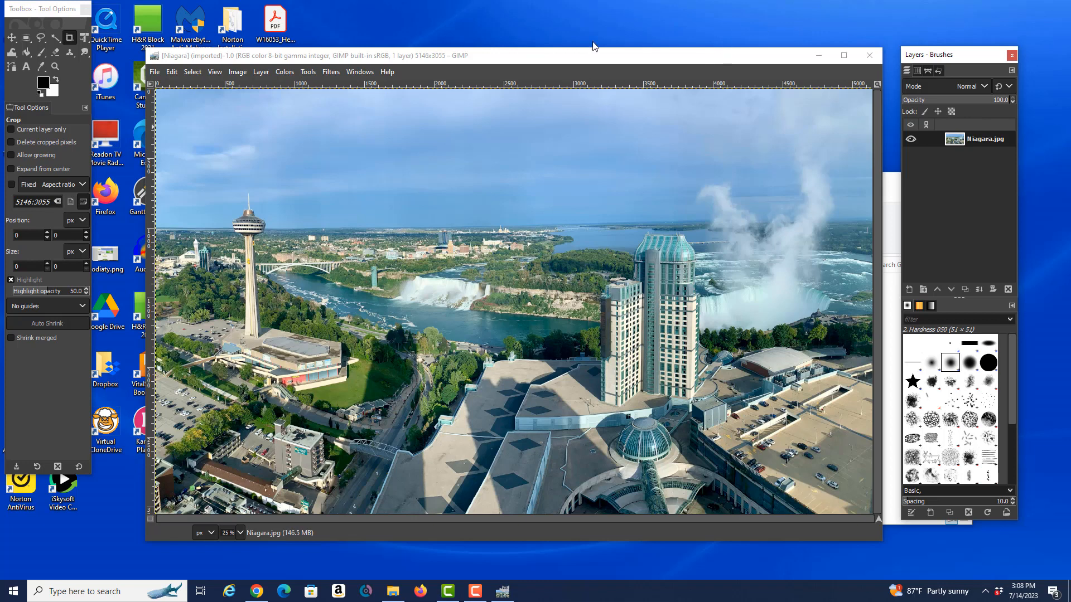
# Turn on Single-Window Mode and maximize the program window.
pyautogui.click(366, 76)
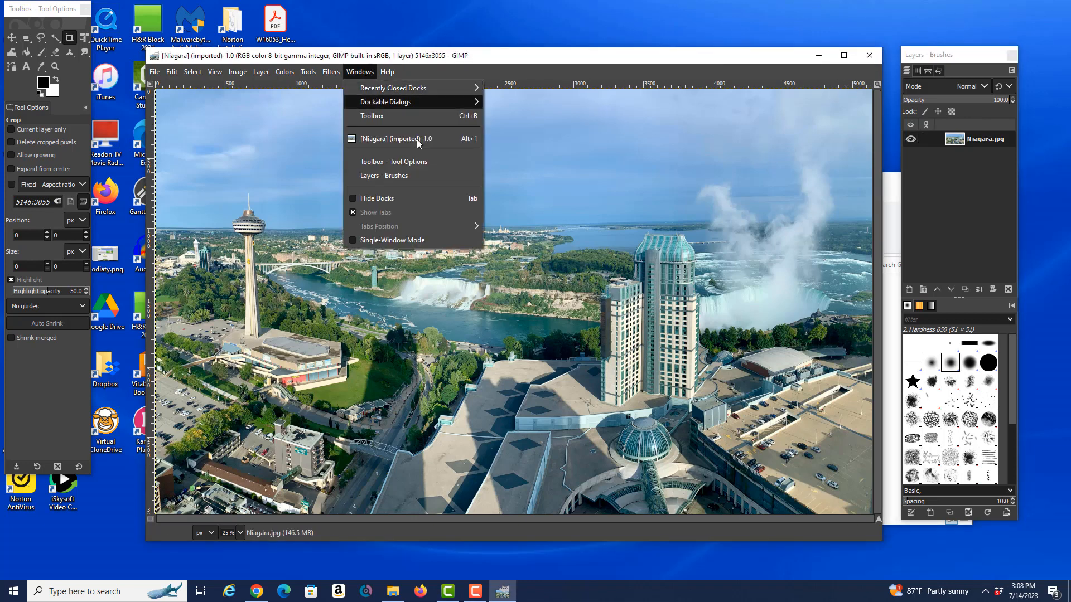
pyautogui.click(404, 241)
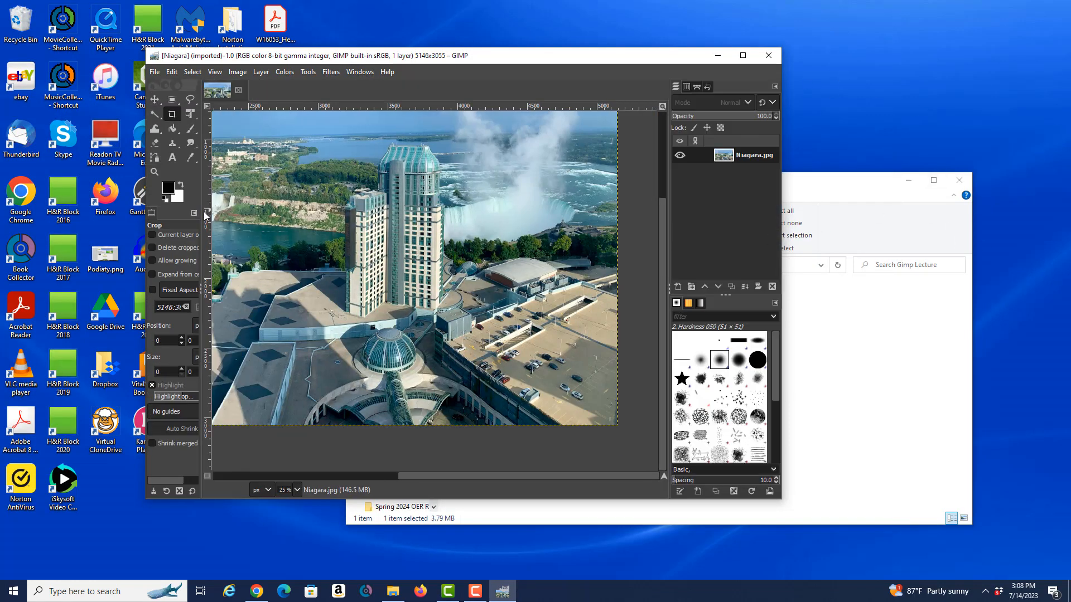
pyautogui.click(743, 56)
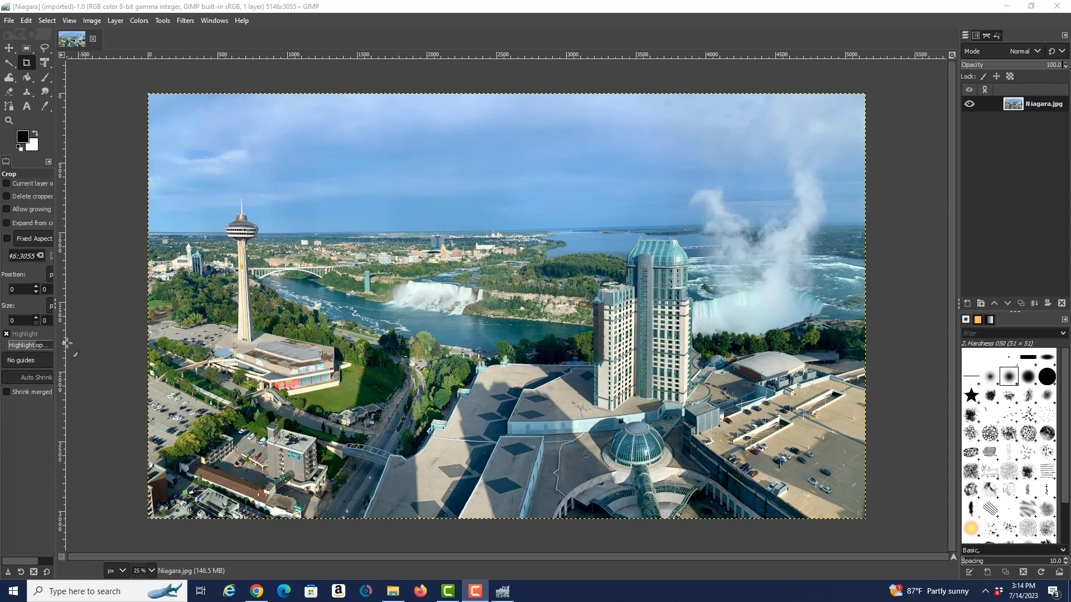
pyautogui.click(88, 272)
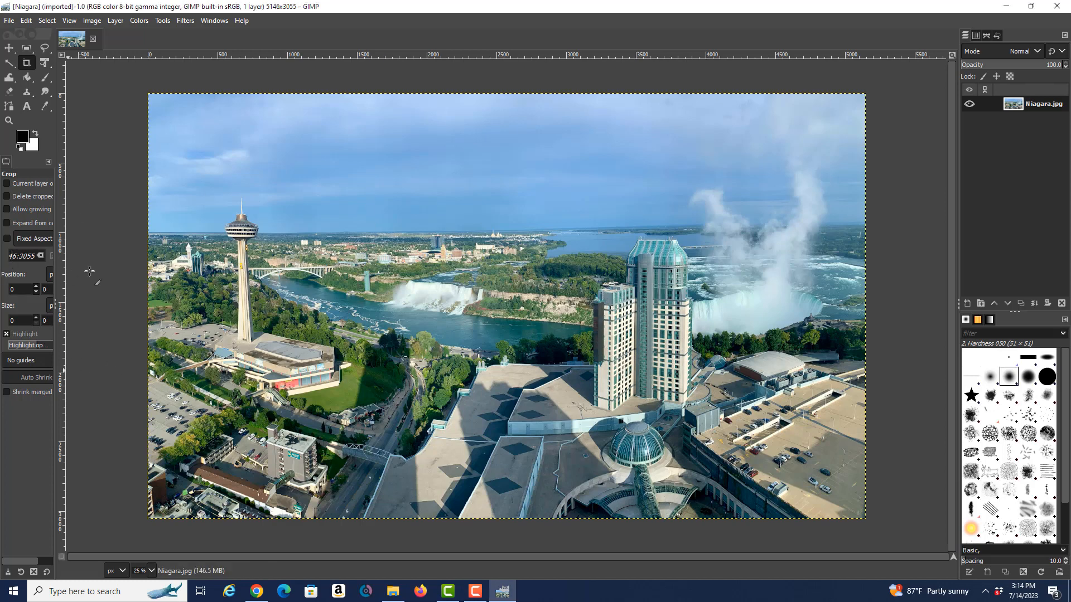
pyautogui.press('Left')
pyautogui.press('Left')
pyautogui.press('Left')
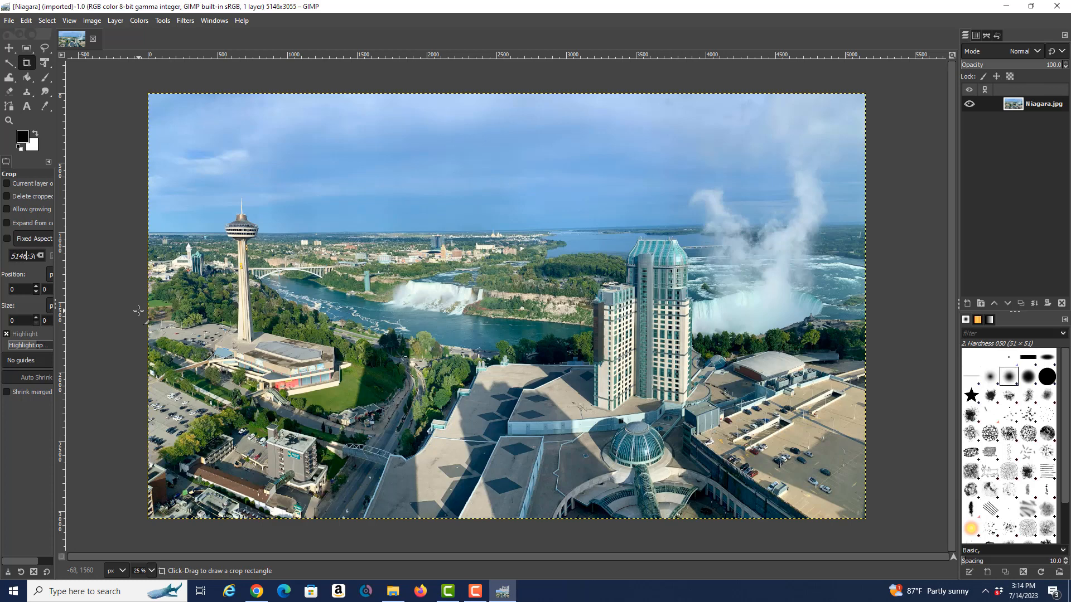
pyautogui.press('Right')
pyautogui.press('Right')
pyautogui.press('Right')
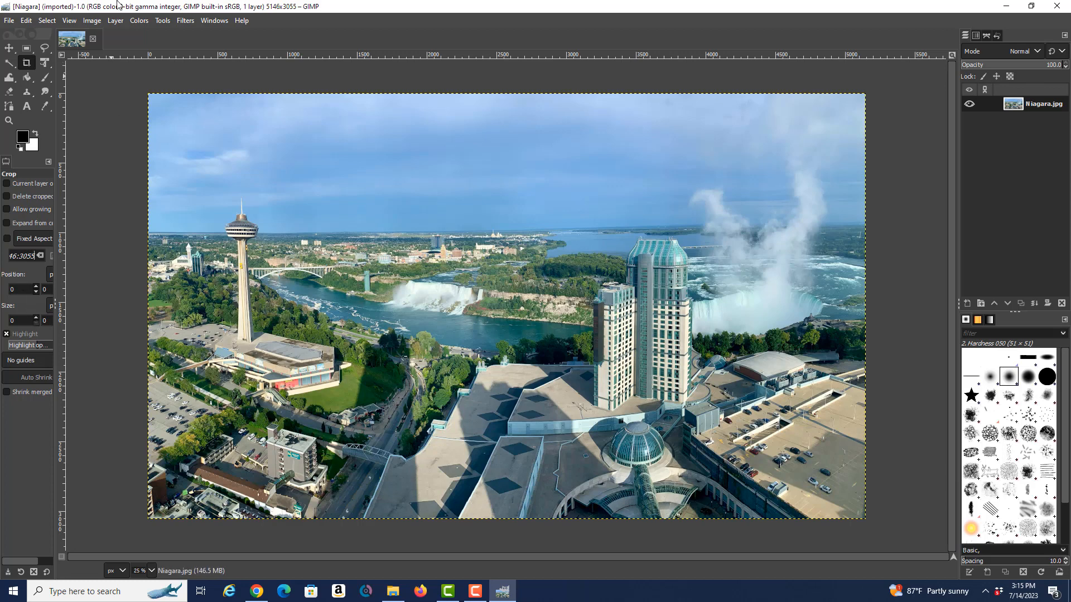
# Examine the pixel size, print size, resolution and file size in the image properties, and close them.
pyautogui.click(91, 22)
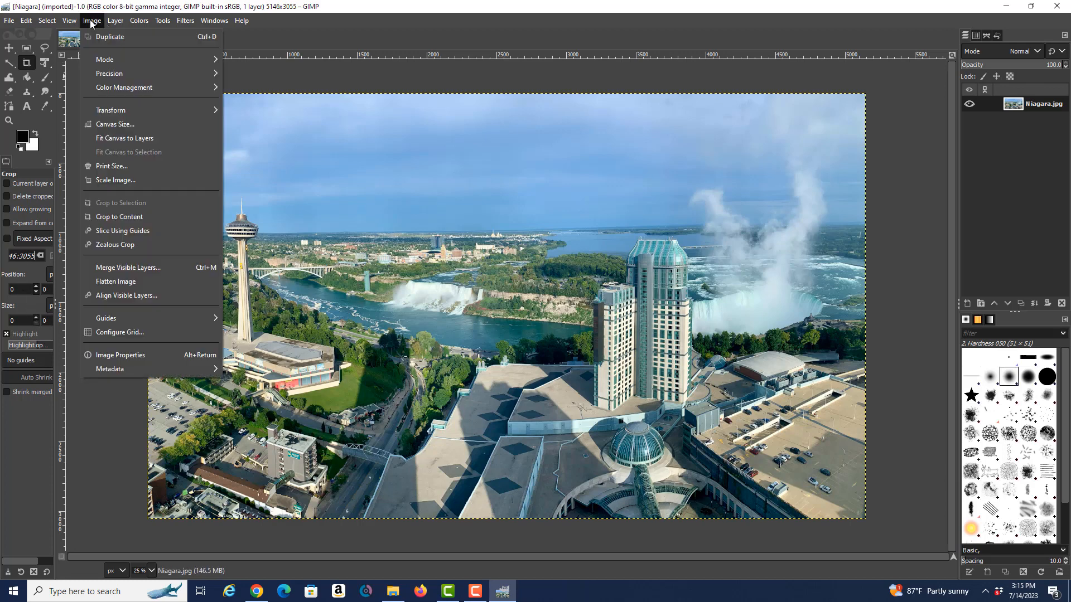
pyautogui.click(141, 355)
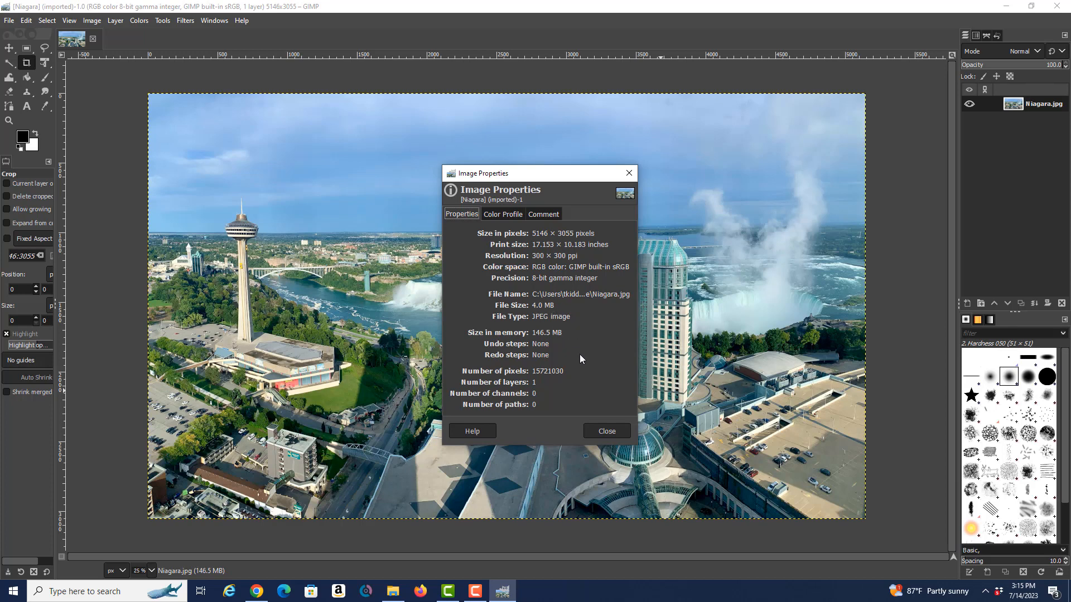
pyautogui.click(607, 432)
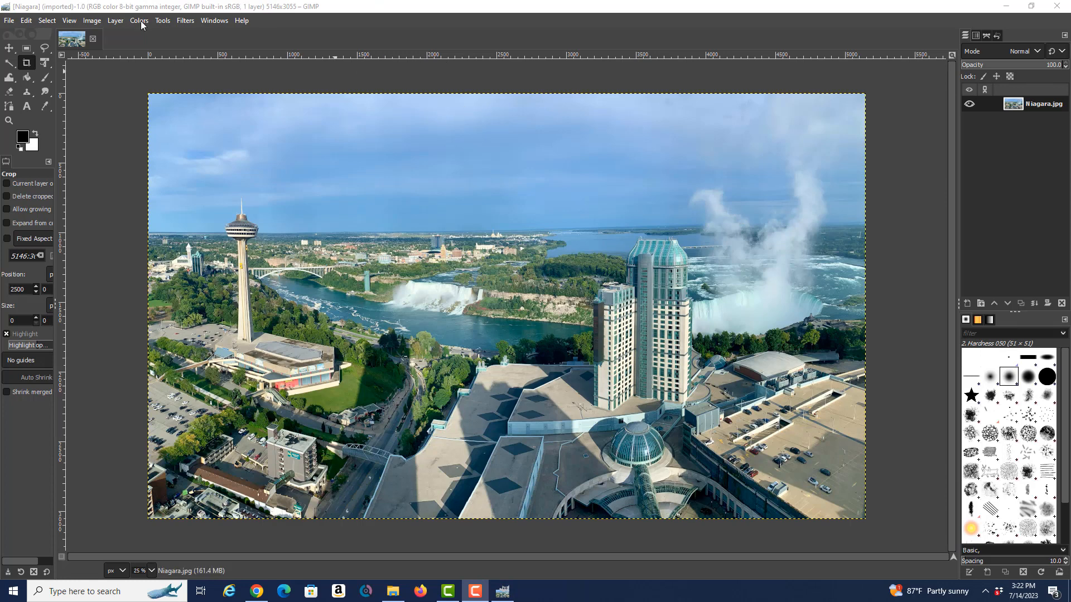
# Scale the image to a width of 1200 pixels with width and height linked, using Cubic interpolation.
pyautogui.click(92, 22)
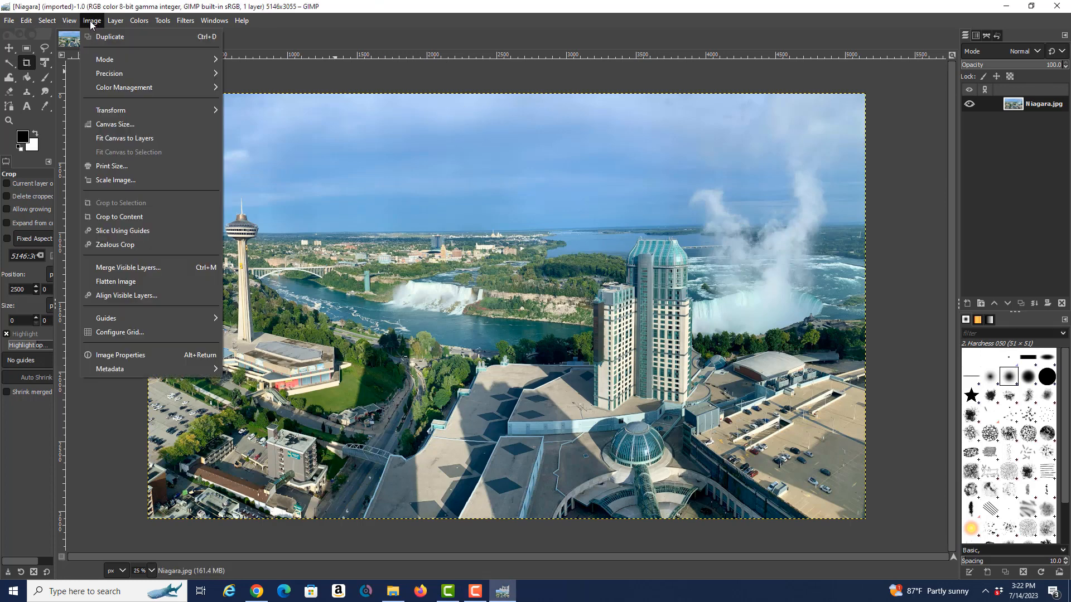
pyautogui.click(119, 180)
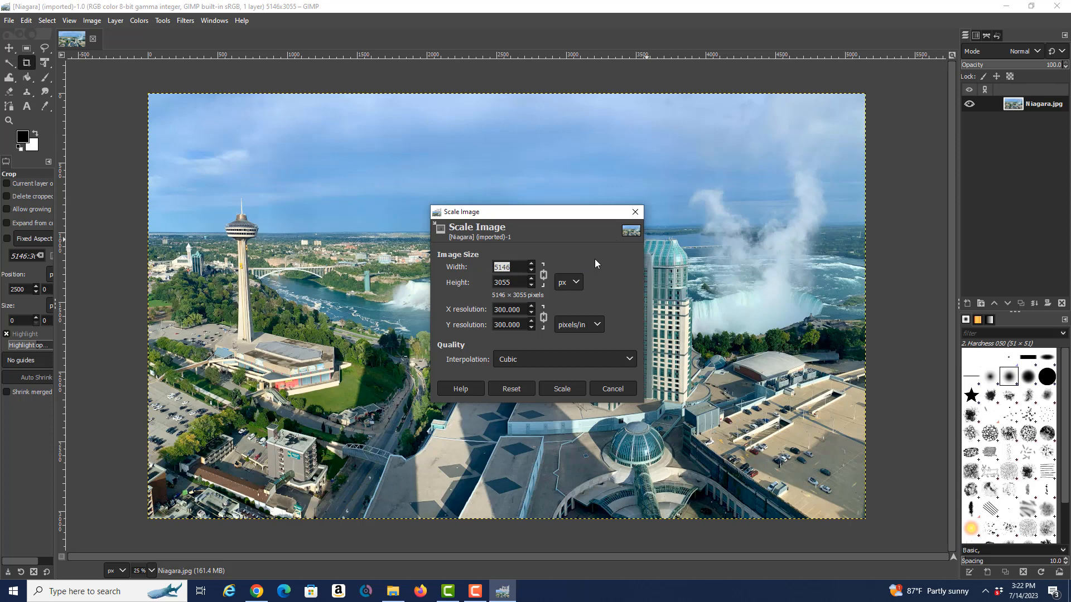
pyautogui.click(544, 277)
pyautogui.click(544, 276)
pyautogui.moveTo(516, 267); pyautogui.dragTo(473, 270)
pyautogui.write('1200')
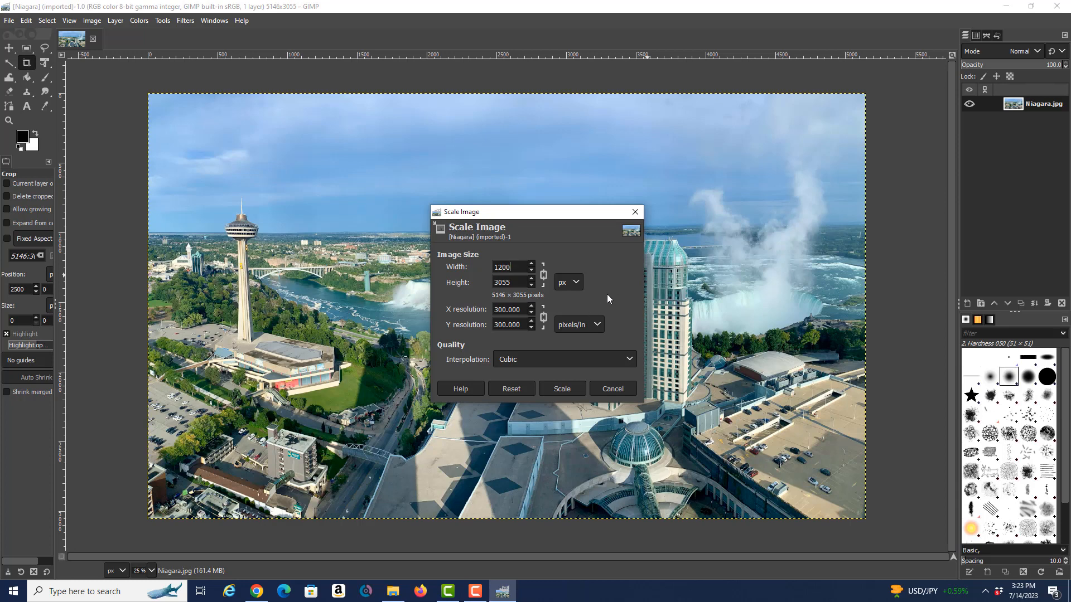
pyautogui.click(571, 389)
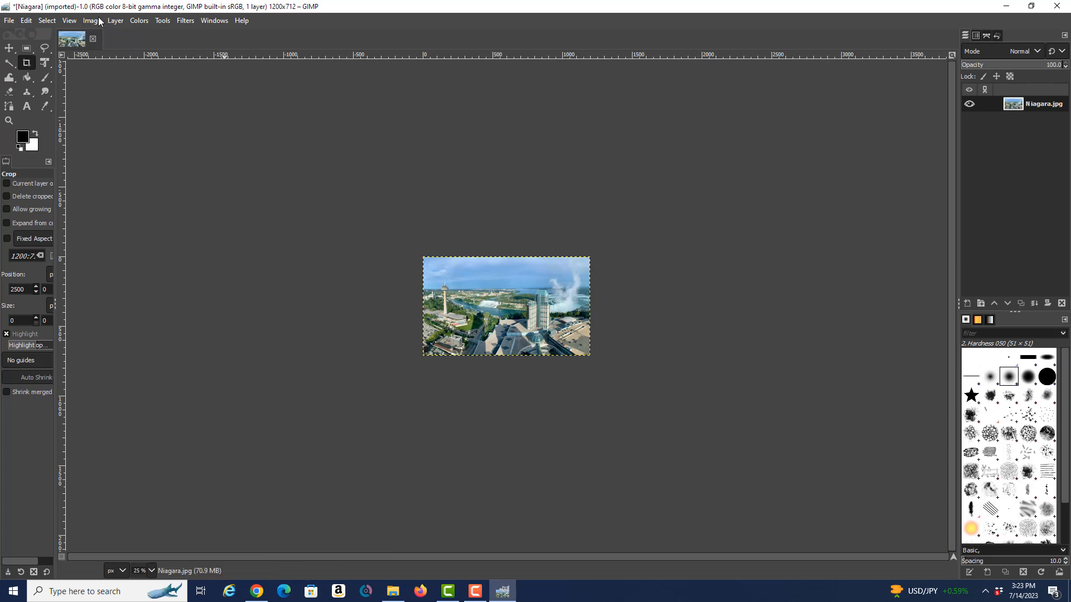
# Set the view zoom to 1:1 (100%) to inspect the scaled image.
pyautogui.click(72, 22)
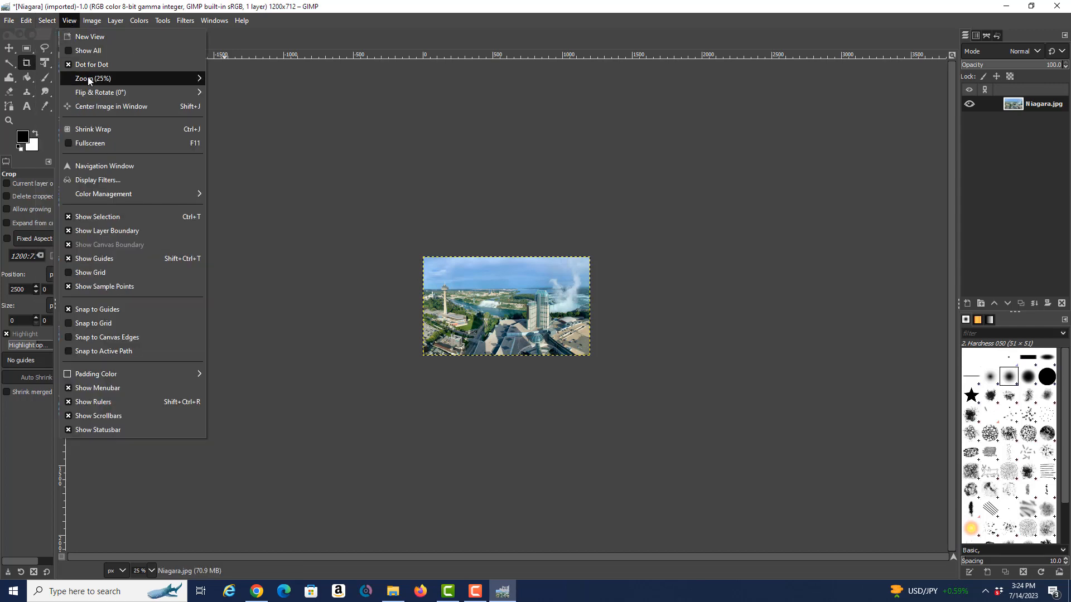
pyautogui.moveTo(91, 78)
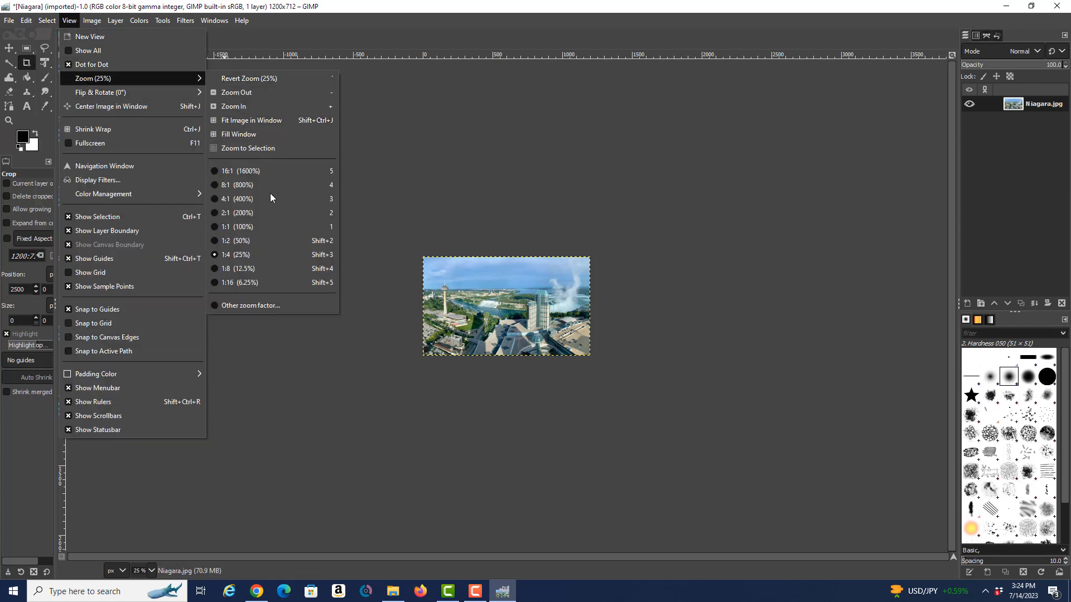
pyautogui.click(251, 227)
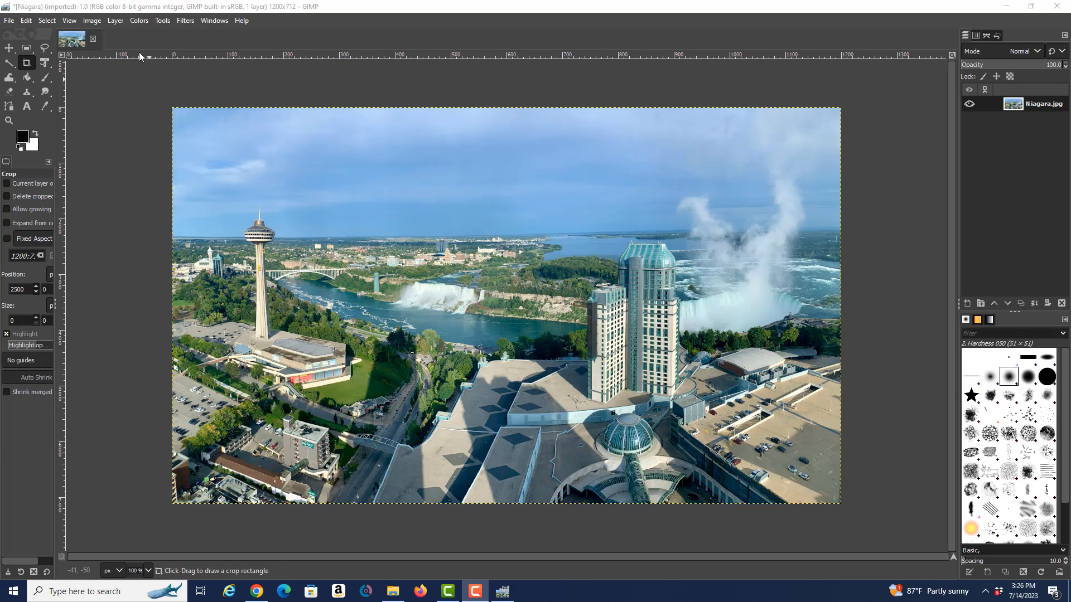
# Undo the scaling to 1200 pixels, and scale the image to a width of 3 inches instead.
pyautogui.click(25, 21)
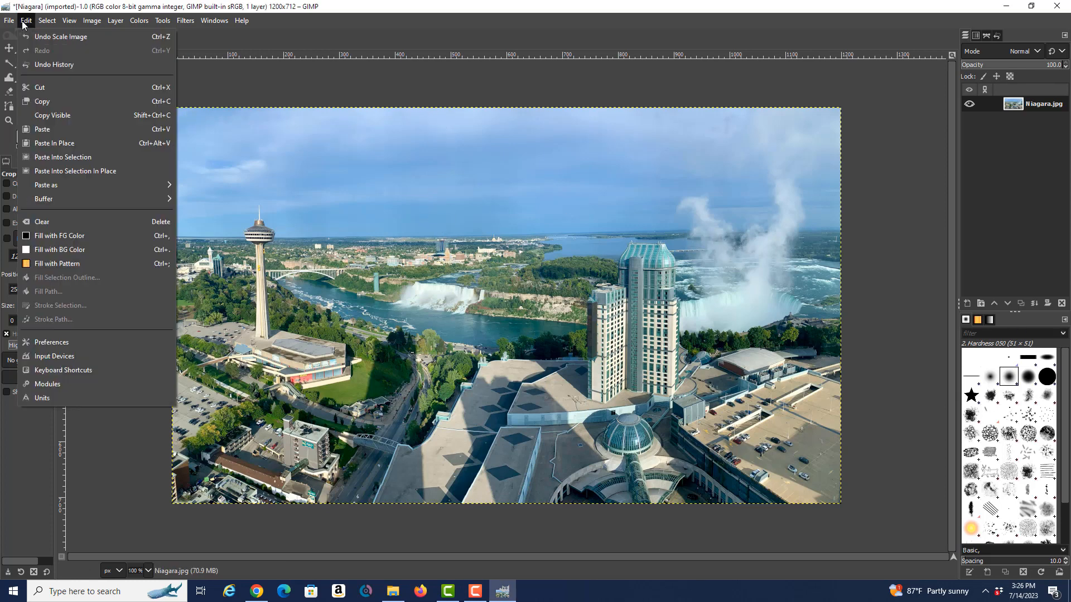
pyautogui.click(47, 37)
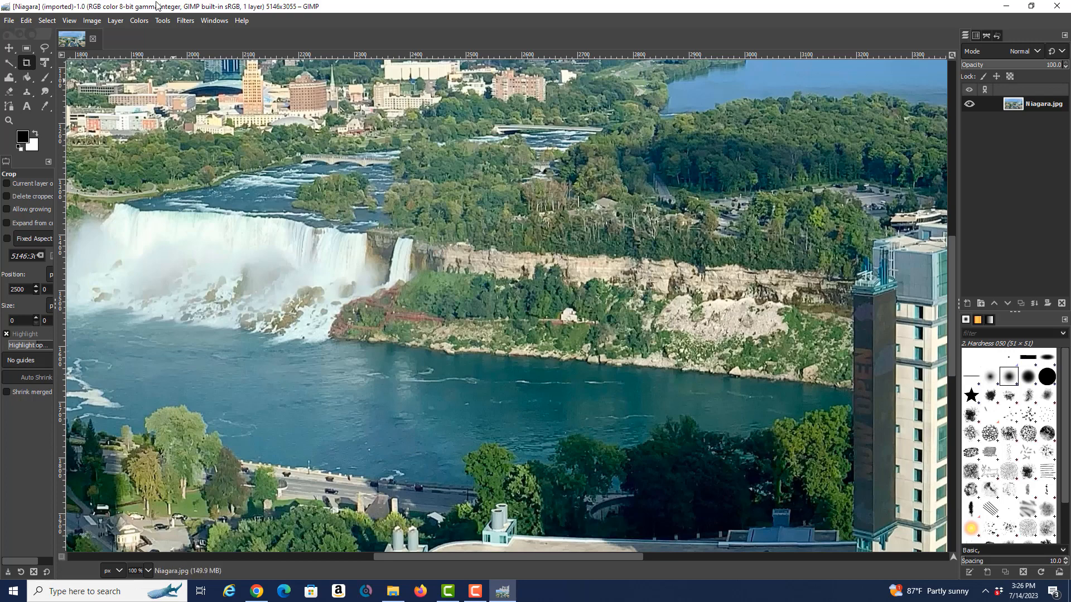
pyautogui.click(92, 21)
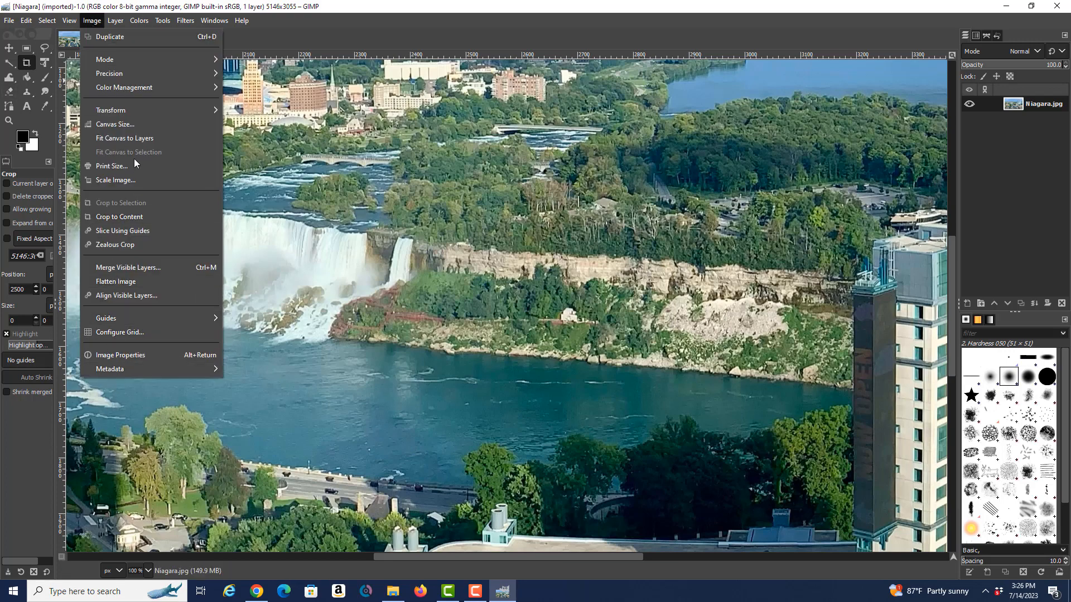
pyautogui.click(125, 182)
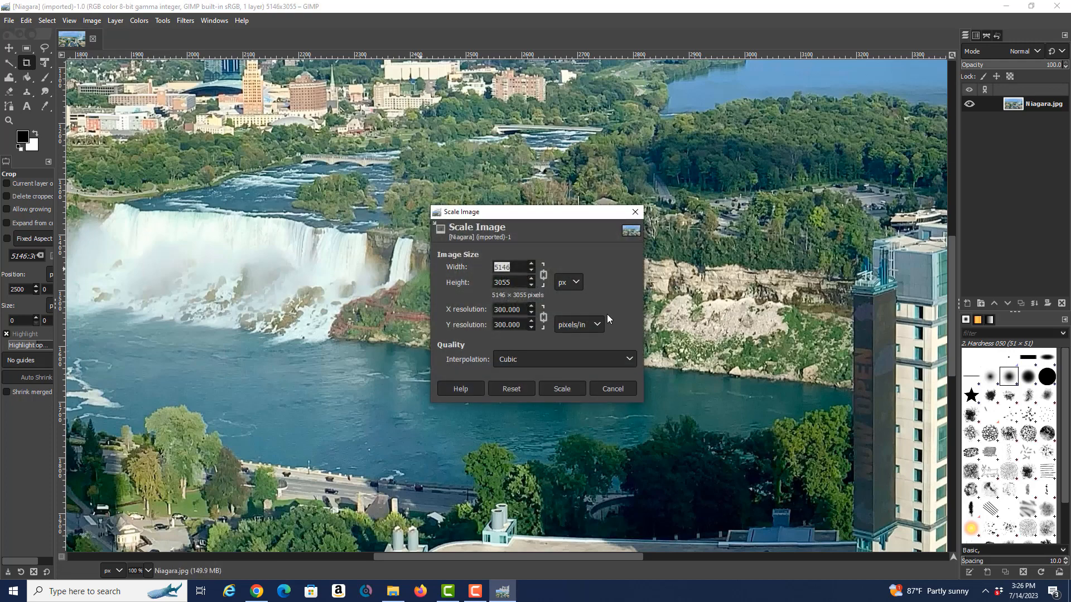
pyautogui.click(577, 284)
pyautogui.click(577, 283)
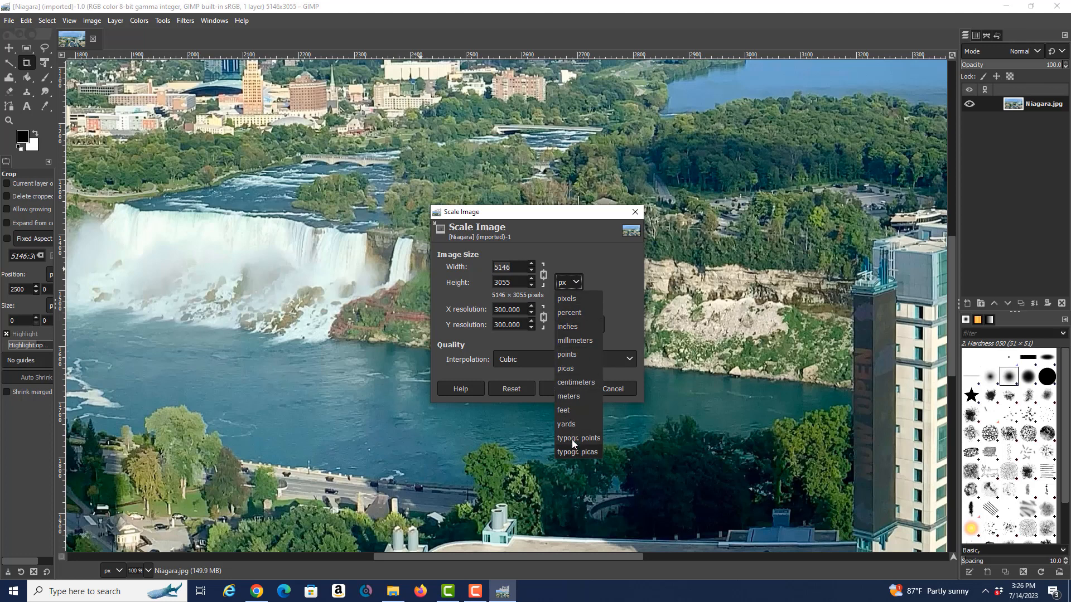
pyautogui.click(571, 325)
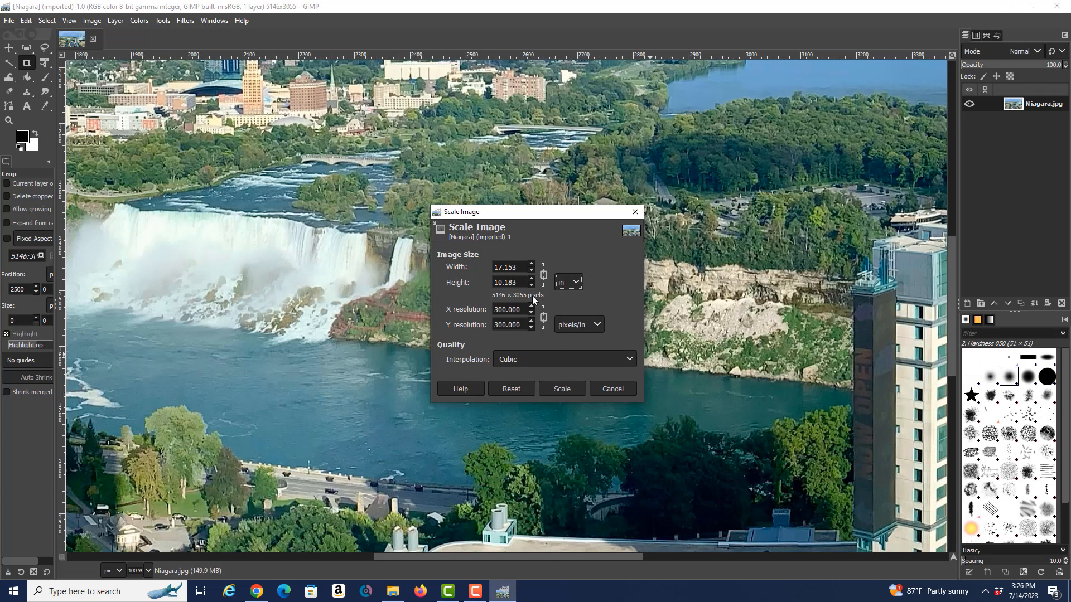
pyautogui.moveTo(517, 267); pyautogui.dragTo(489, 266)
pyautogui.write('3')
pyautogui.click(569, 388)
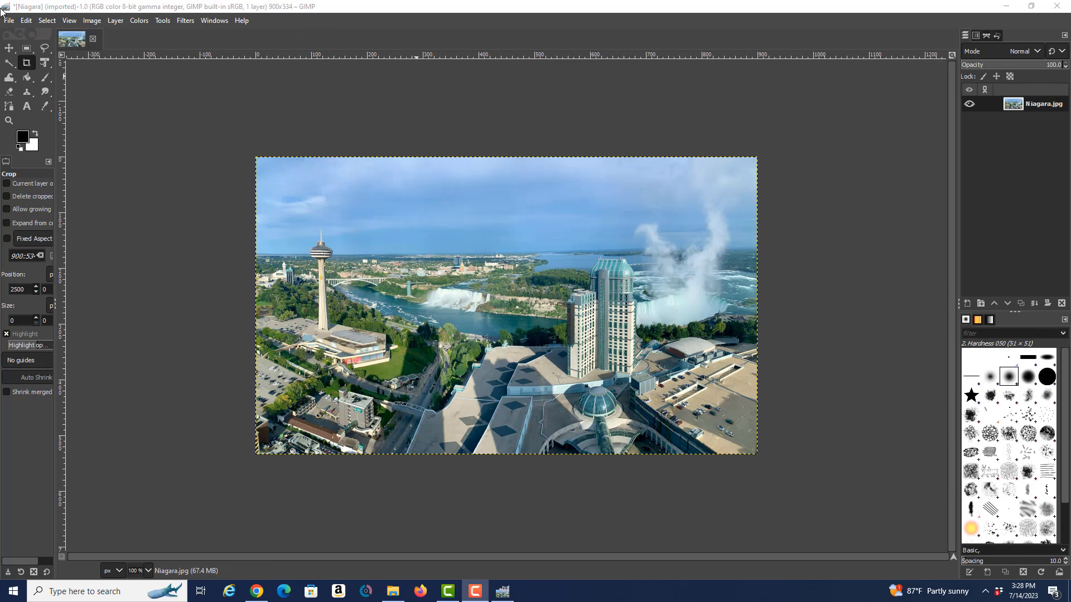
# Undo the scaling of the image to 3 inches wide.
pyautogui.click(43, 24)
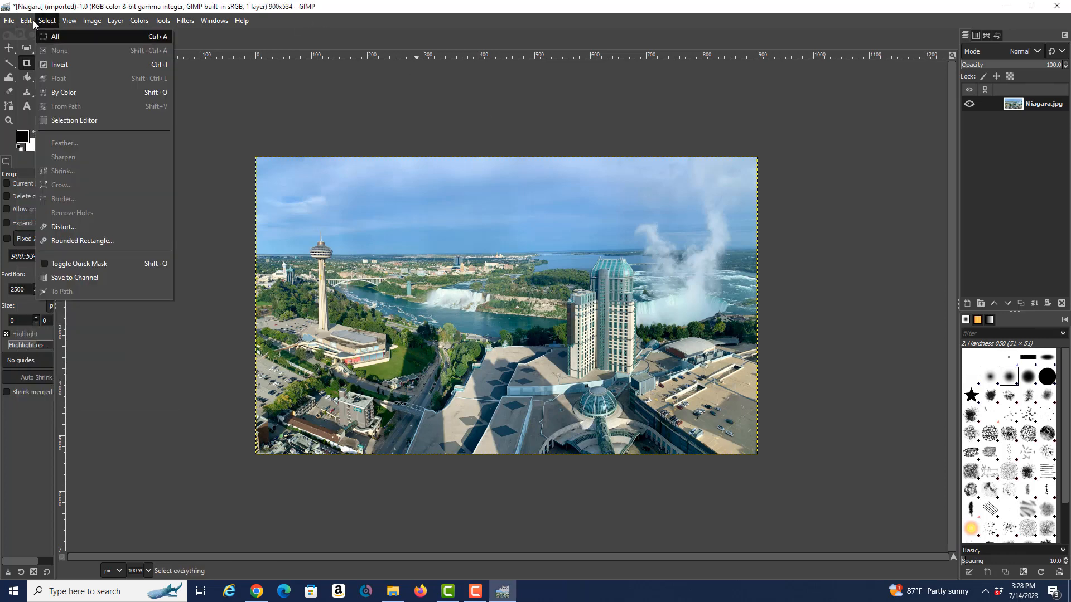
pyautogui.moveTo(26, 20)
pyautogui.click(56, 34)
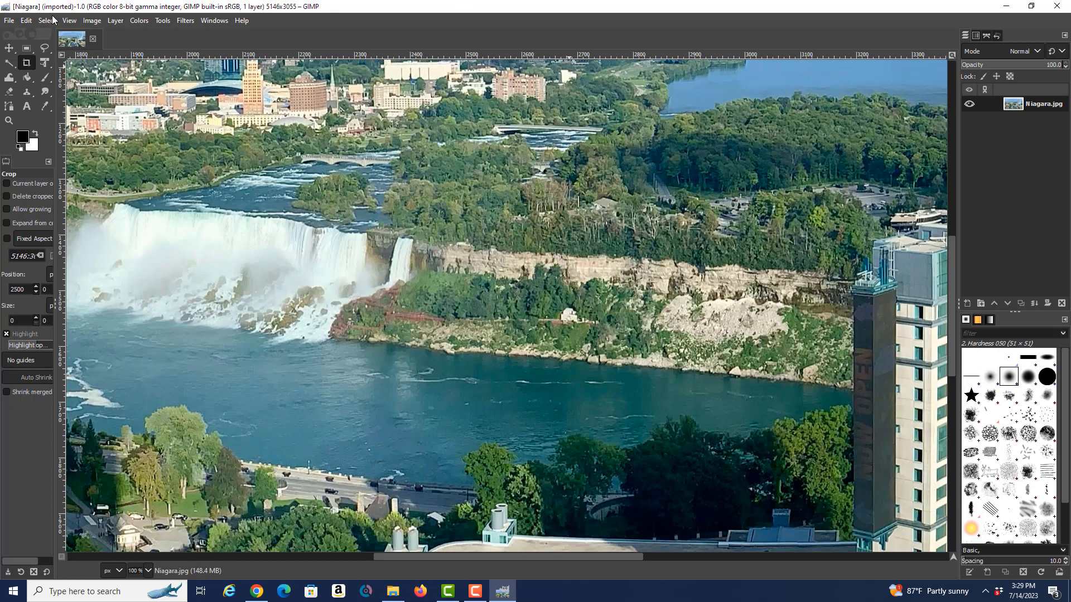
# Scale the image to 25 percent of its width and height, with the dimensions linked and Cubic interpolation.
pyautogui.click(94, 20)
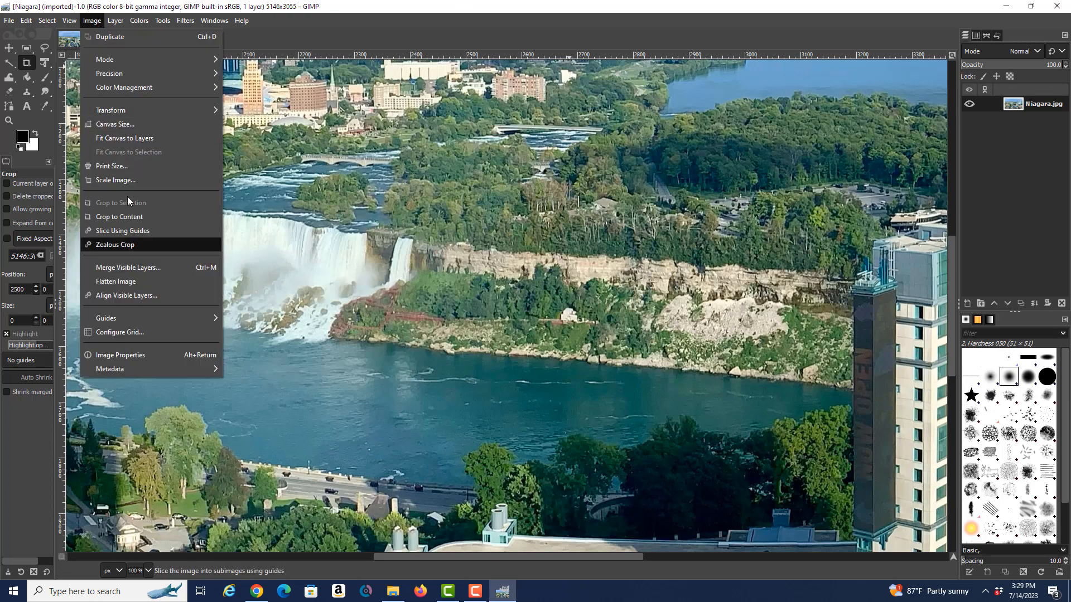
pyautogui.click(116, 180)
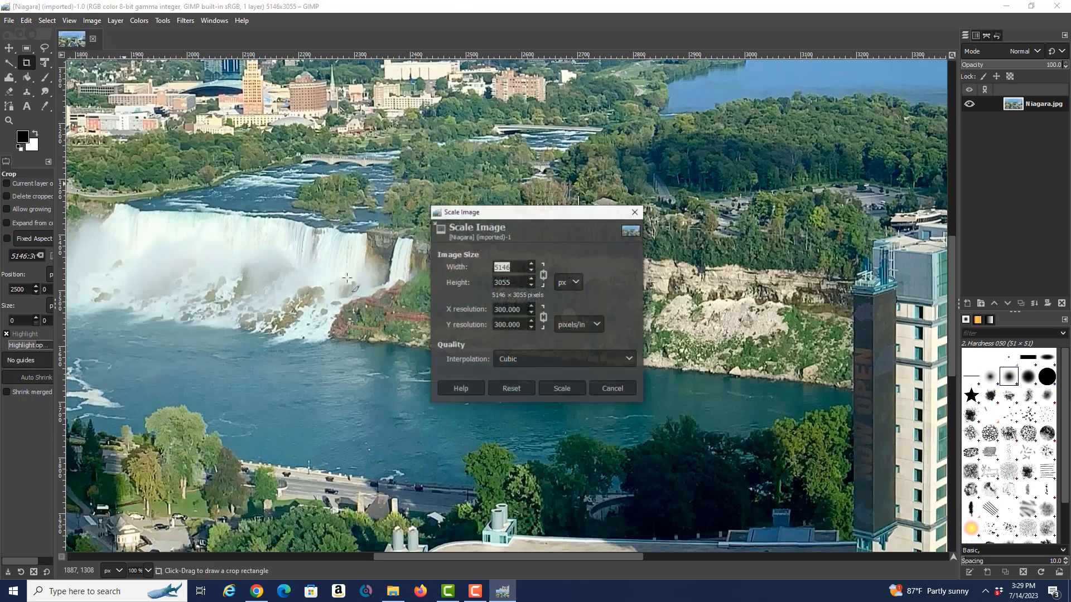
pyautogui.click(576, 283)
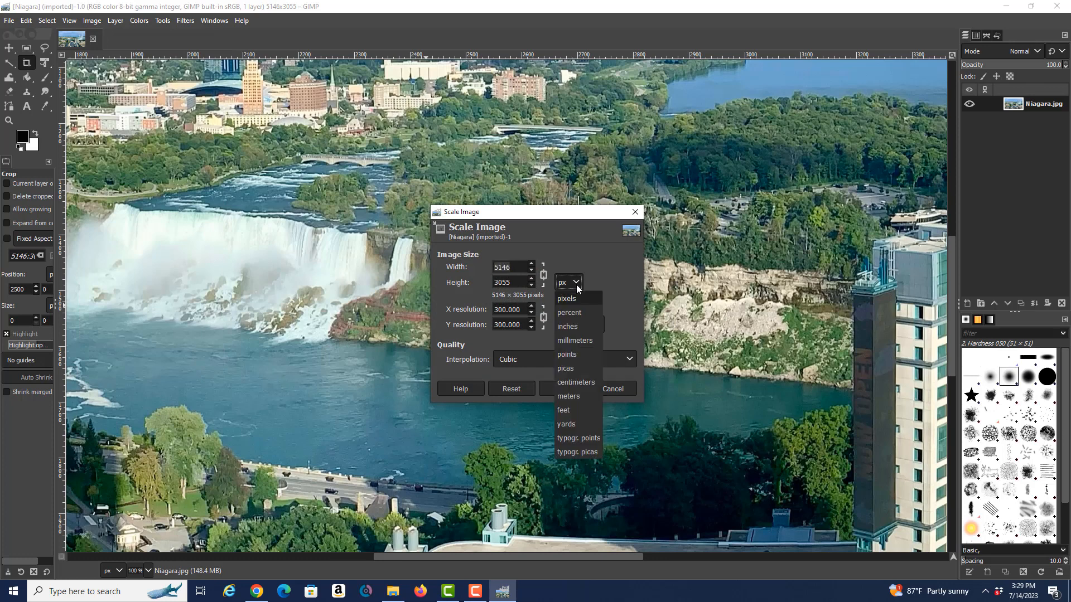
pyautogui.click(579, 313)
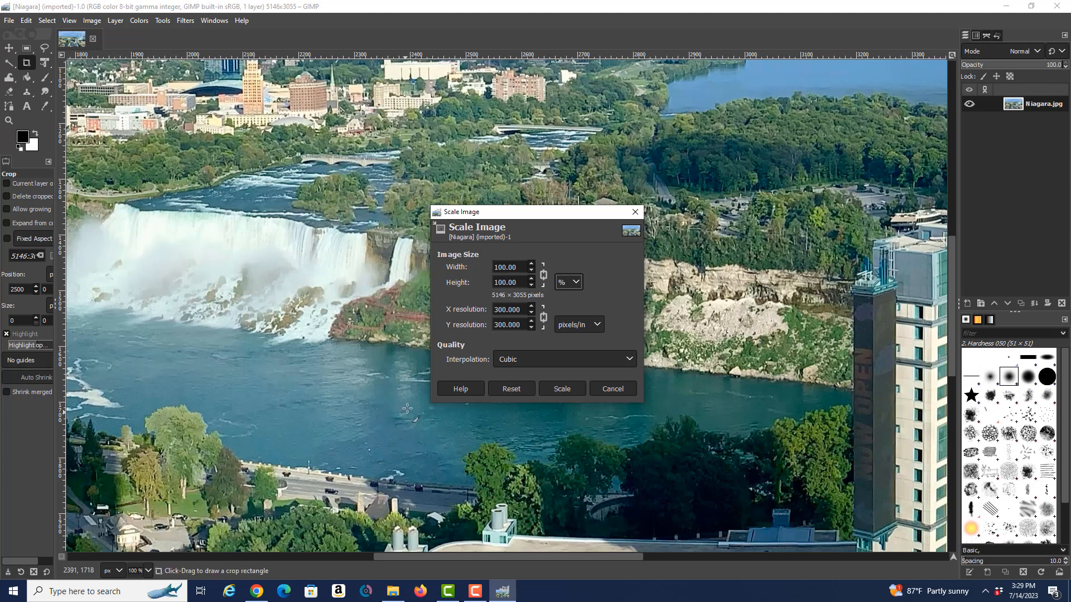
pyautogui.click(519, 270)
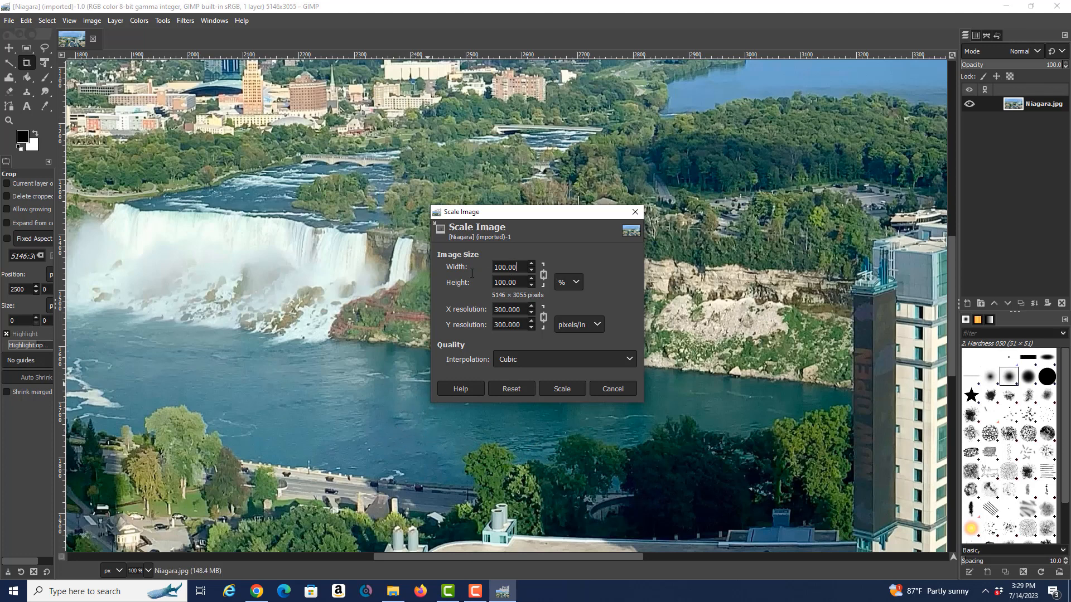
pyautogui.moveTo(514, 268); pyautogui.dragTo(489, 245)
pyautogui.write('25')
pyautogui.click(563, 389)
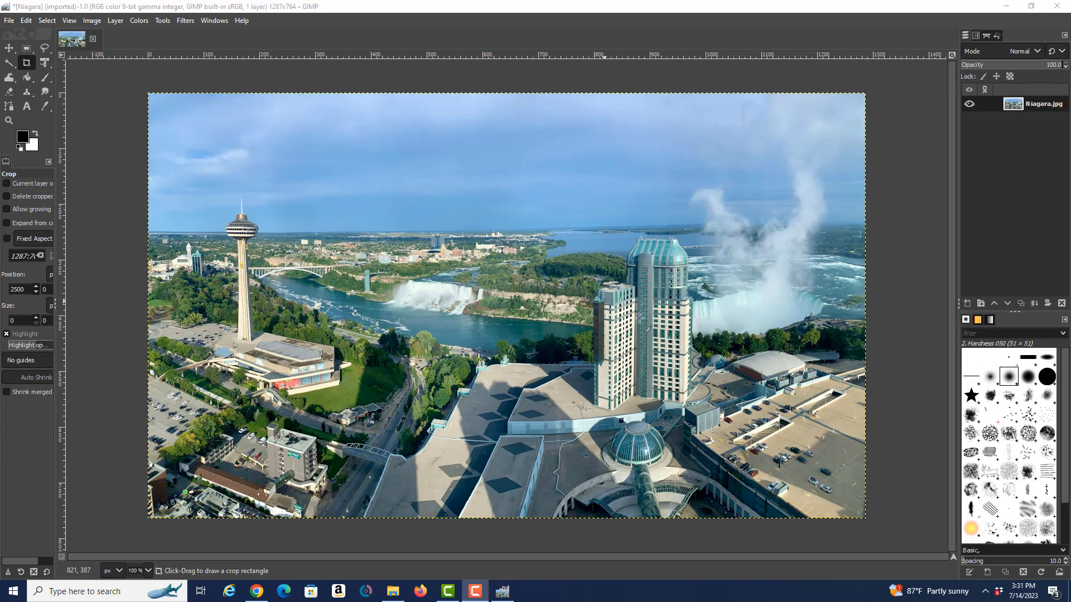
pyautogui.click(65, 22)
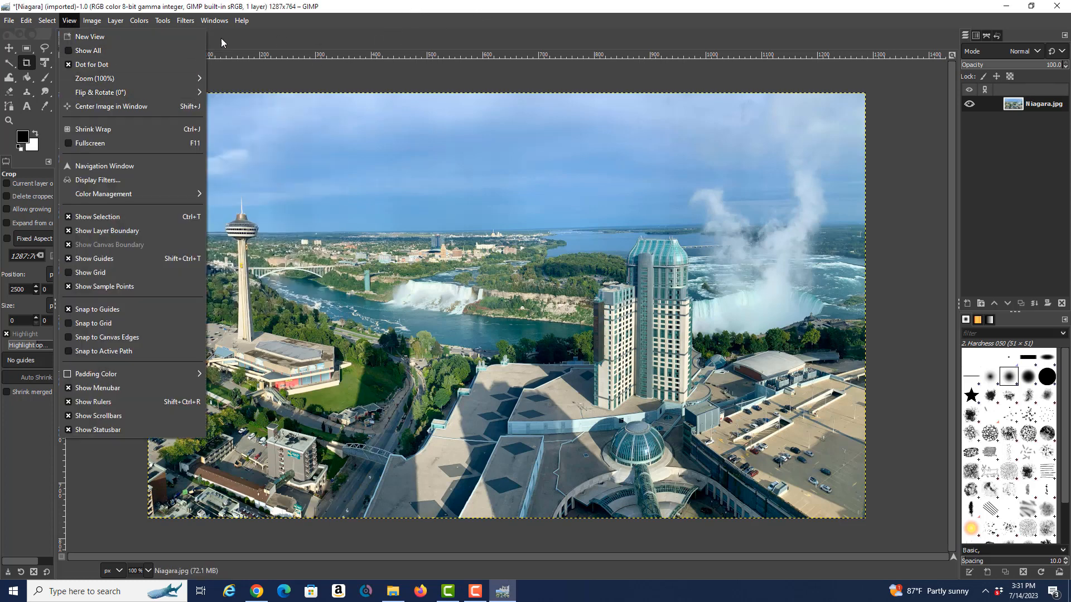
pyautogui.moveTo(163, 21)
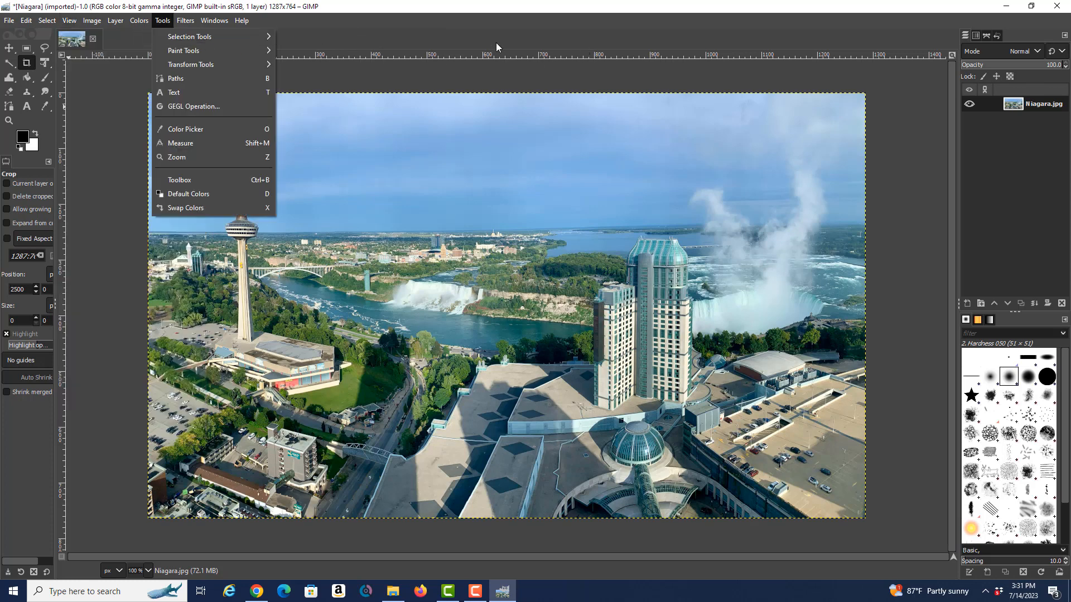
pyautogui.click(320, 38)
pyautogui.click(9, 20)
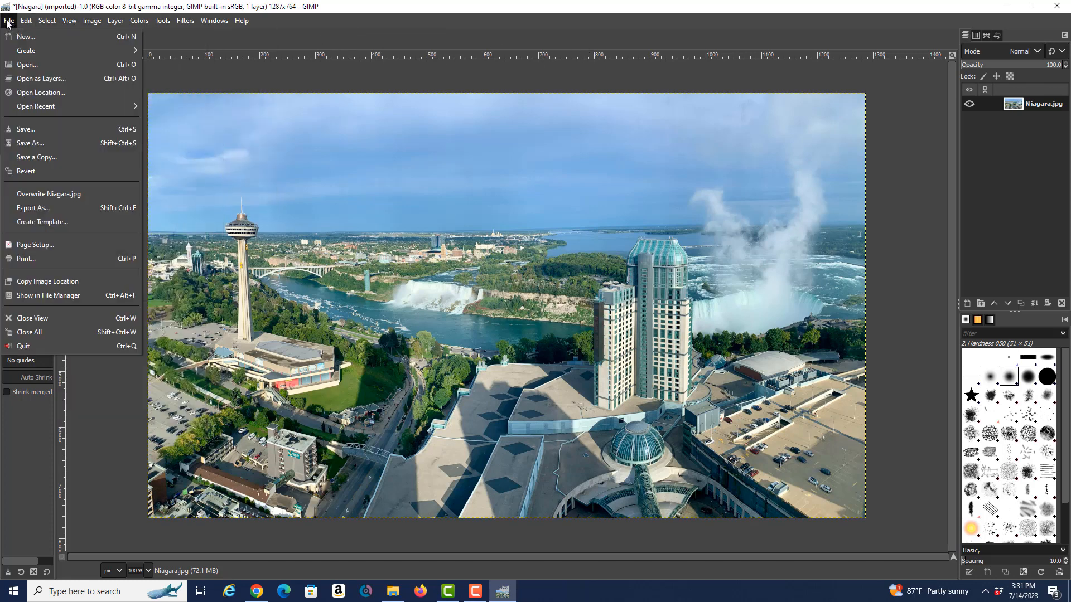
pyautogui.click(10, 22)
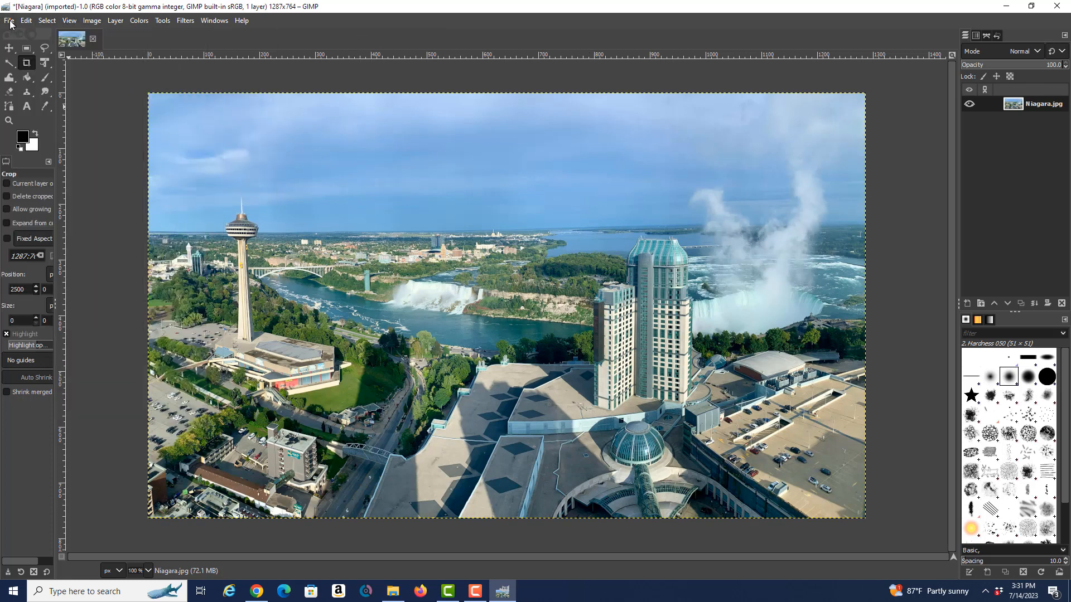
pyautogui.click(10, 23)
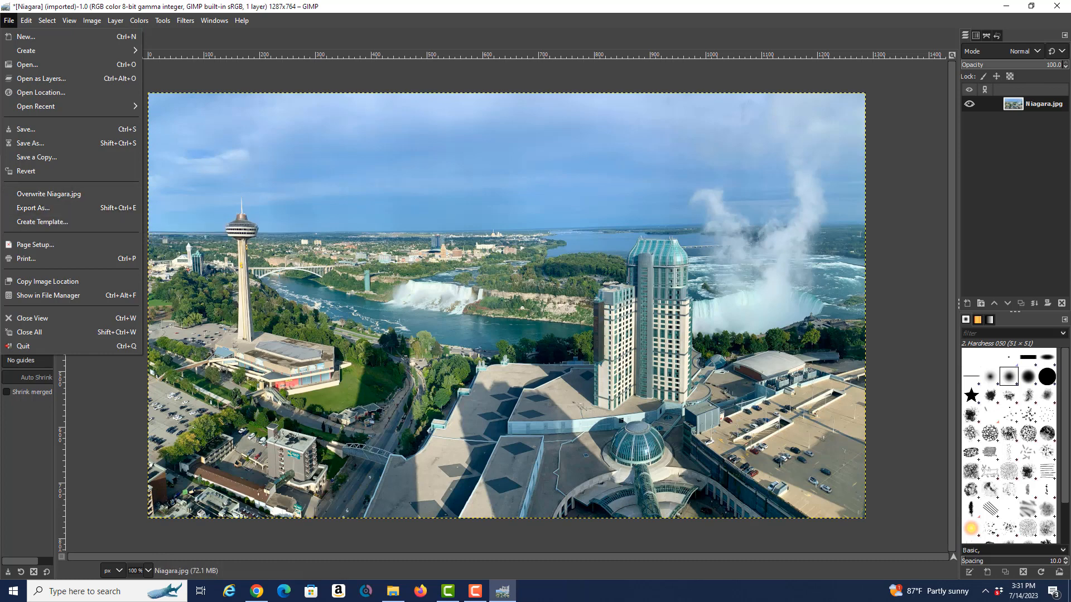
pyautogui.press('Escape')
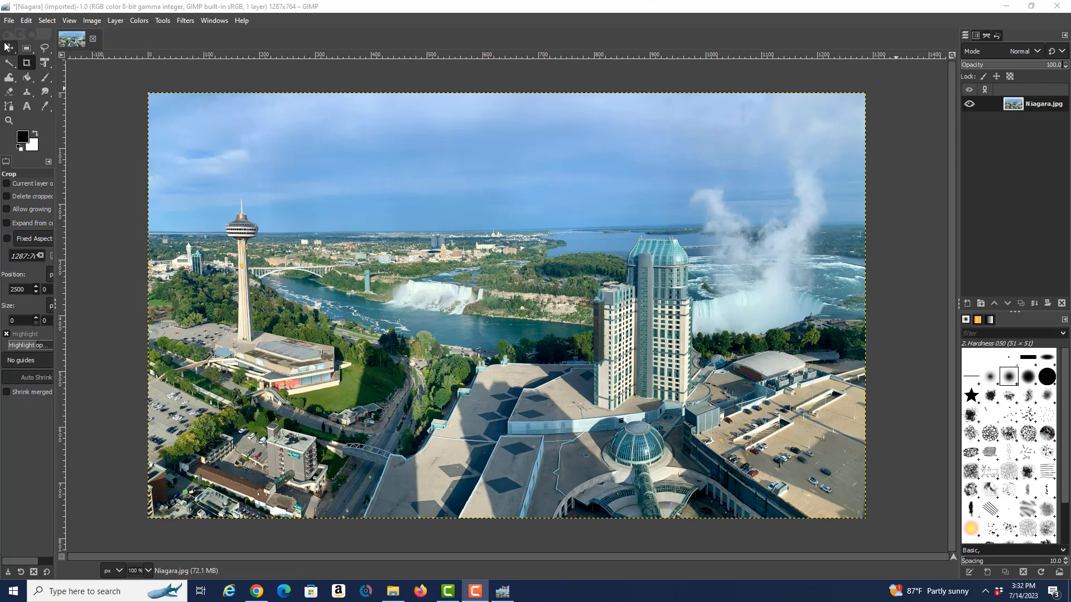
# Save the scaled image as the GIMP project file Niagara.xcf in the Gimp Lecture folder.
pyautogui.click(9, 21)
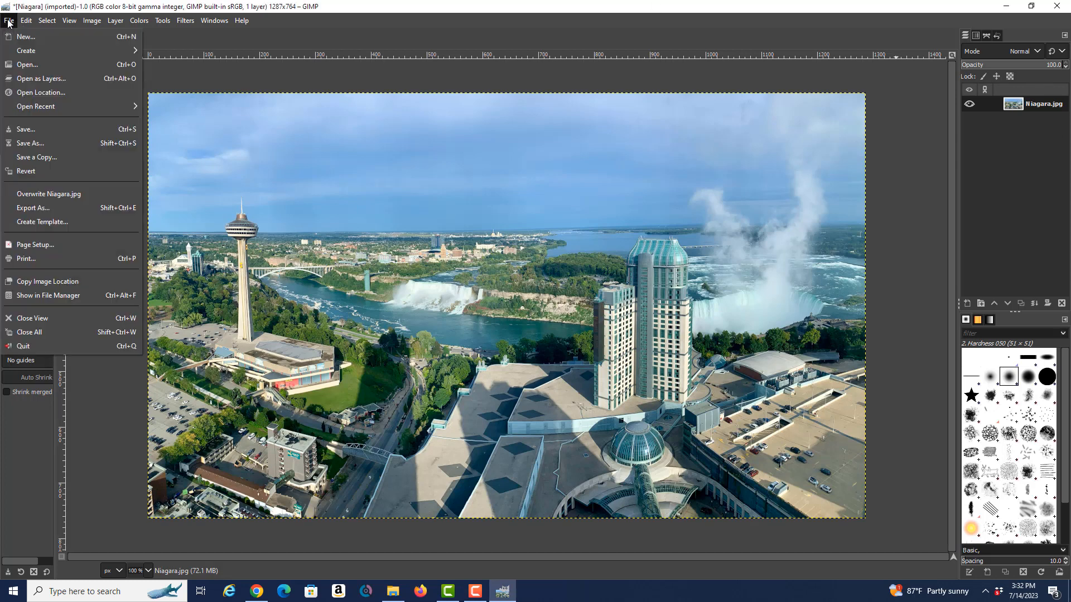
pyautogui.click(39, 146)
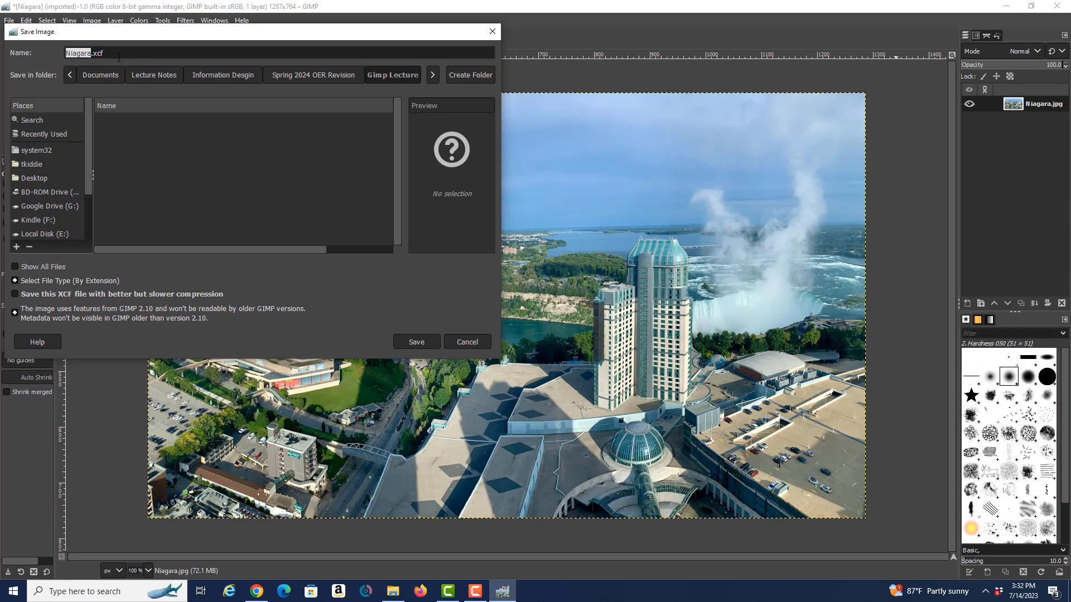
pyautogui.click(430, 342)
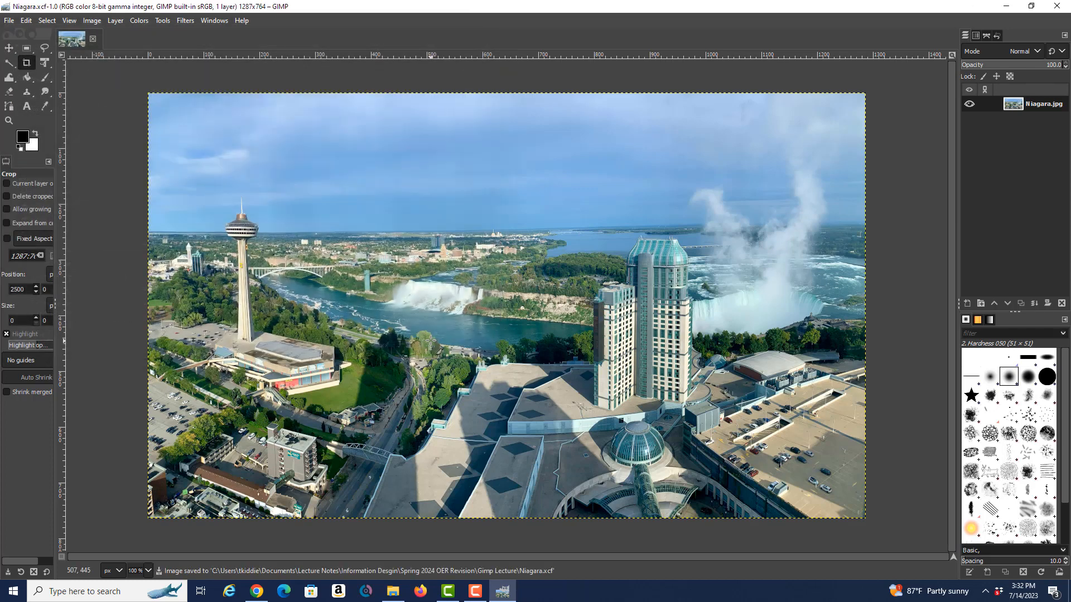
# Export the image to the Gimp Lecture folder as demo`.png, keeping the offered PNG options with compression level 9.
pyautogui.click(9, 21)
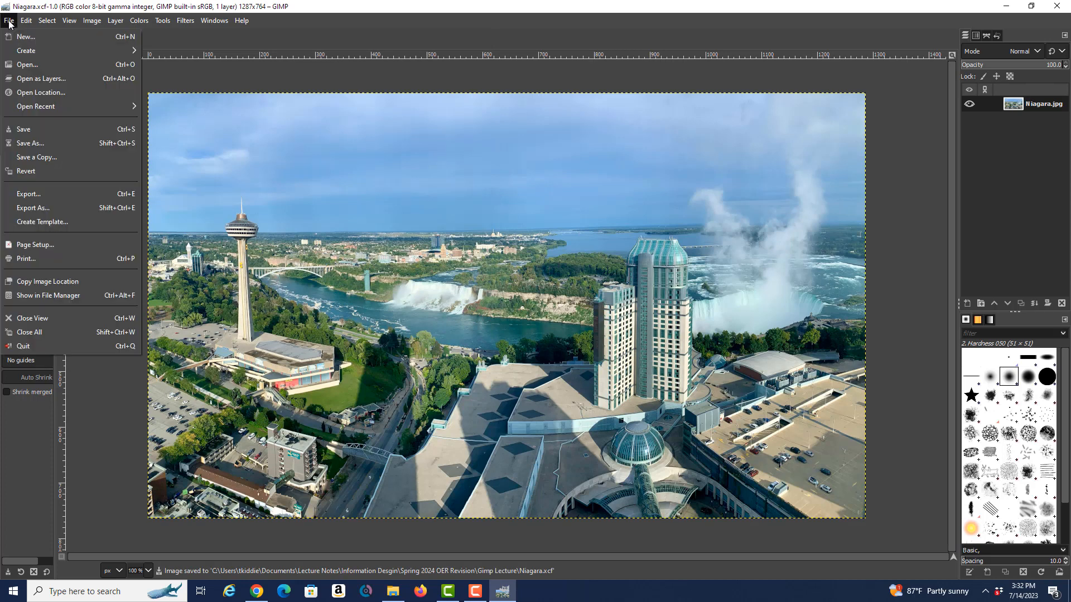
pyautogui.click(29, 210)
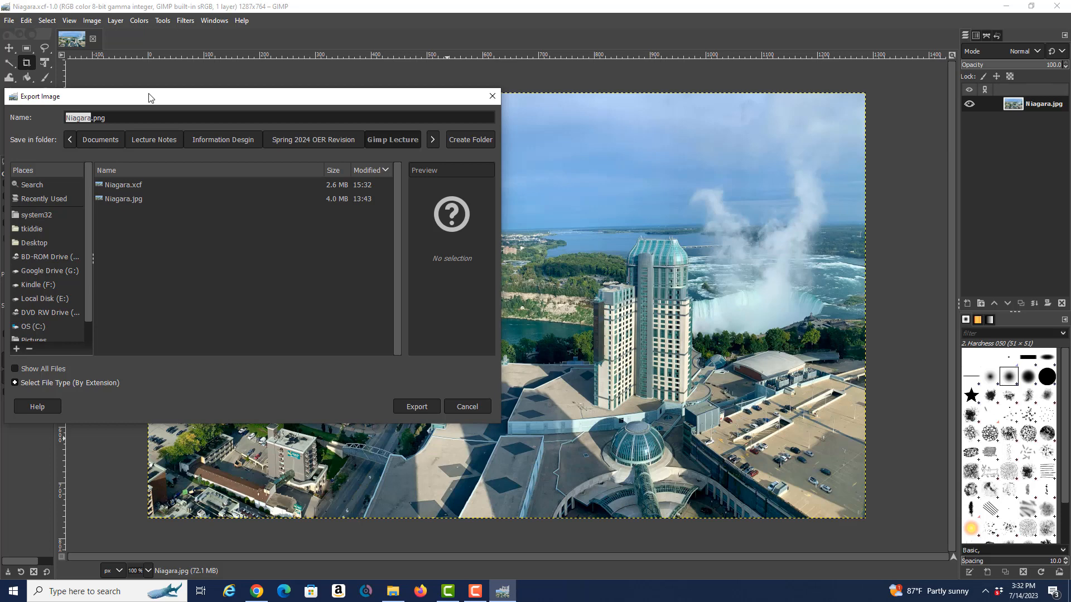
pyautogui.write('demo`')
pyautogui.click(414, 408)
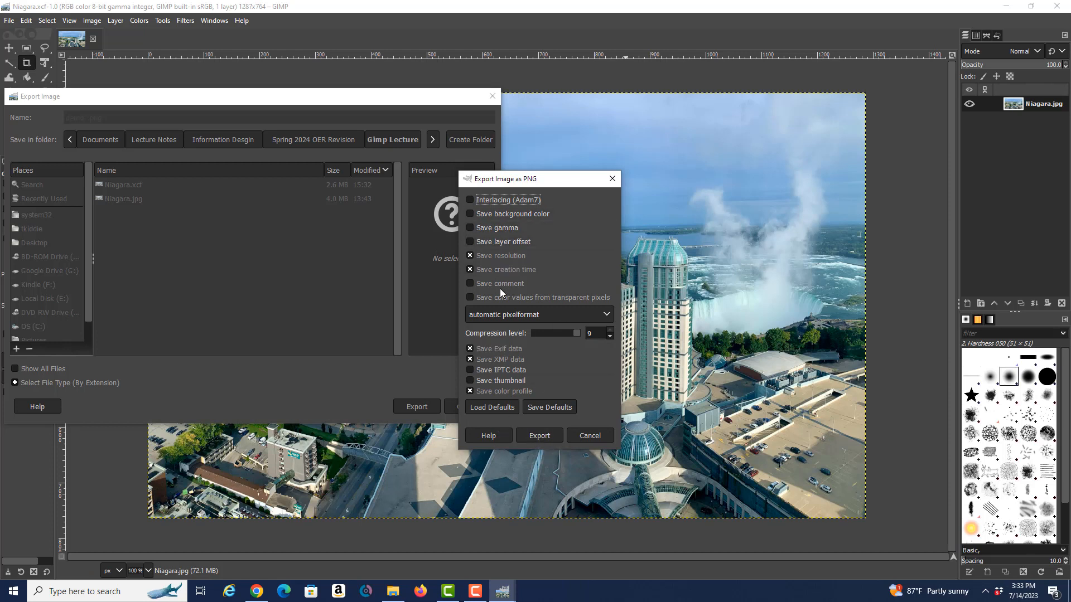
pyautogui.click(550, 436)
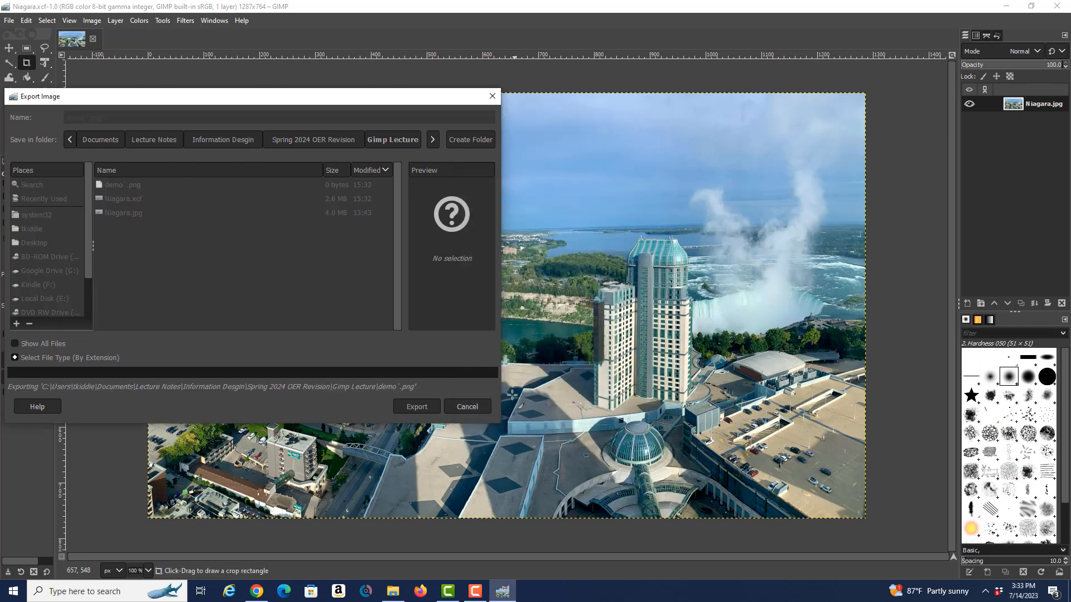